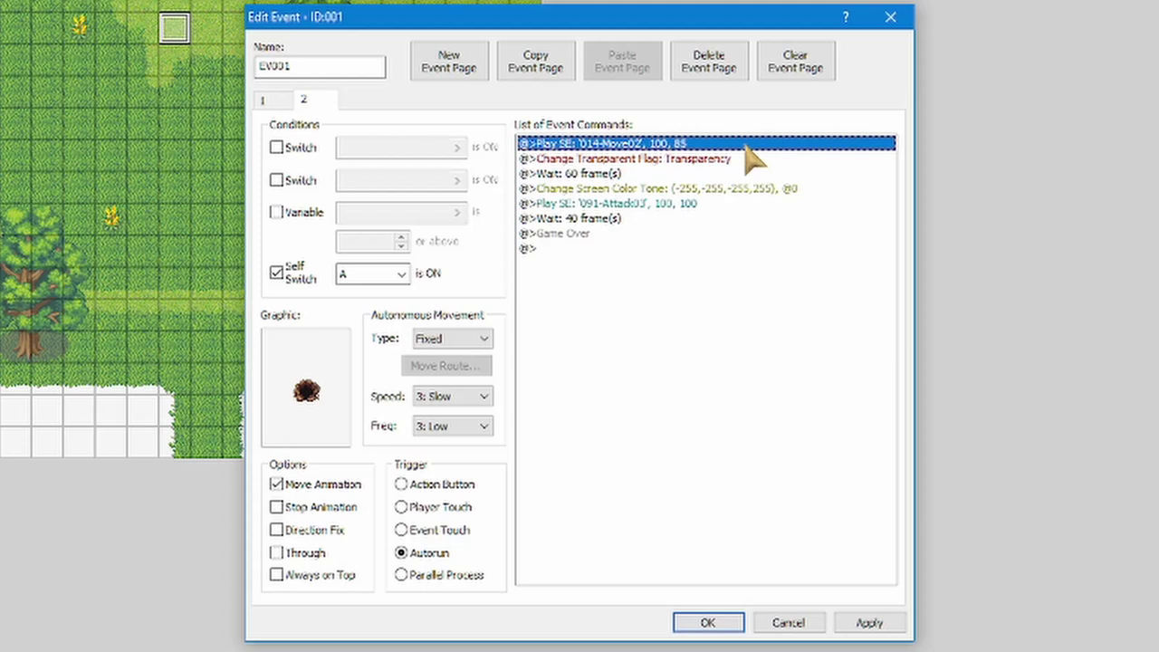
click(265, 98)
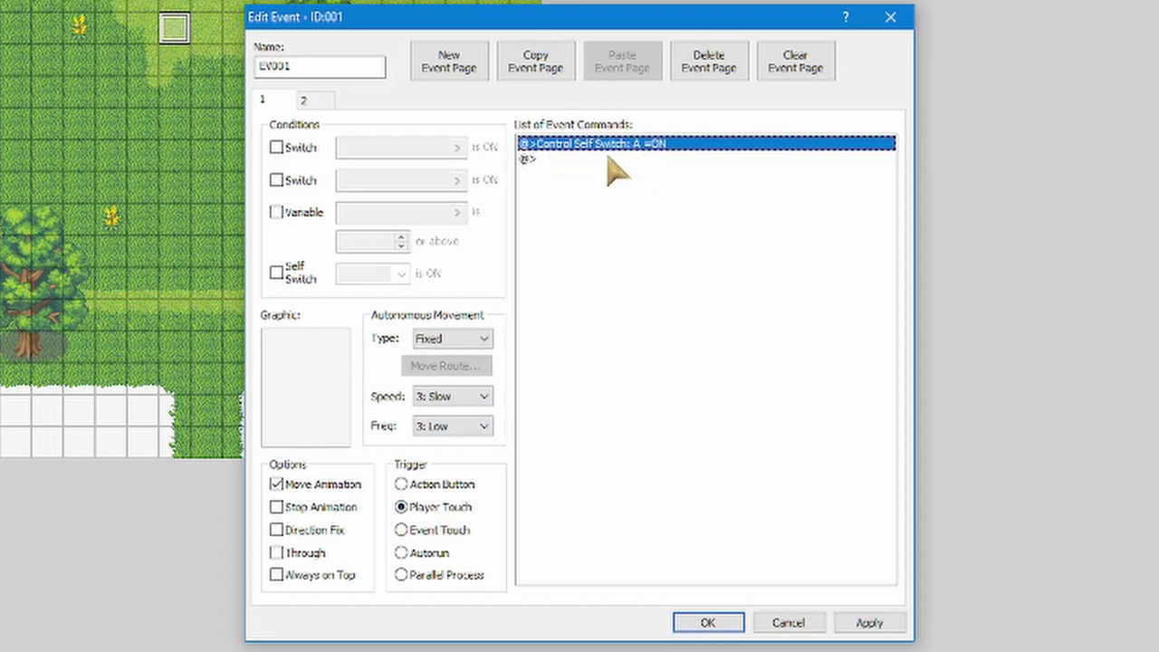
click(303, 101)
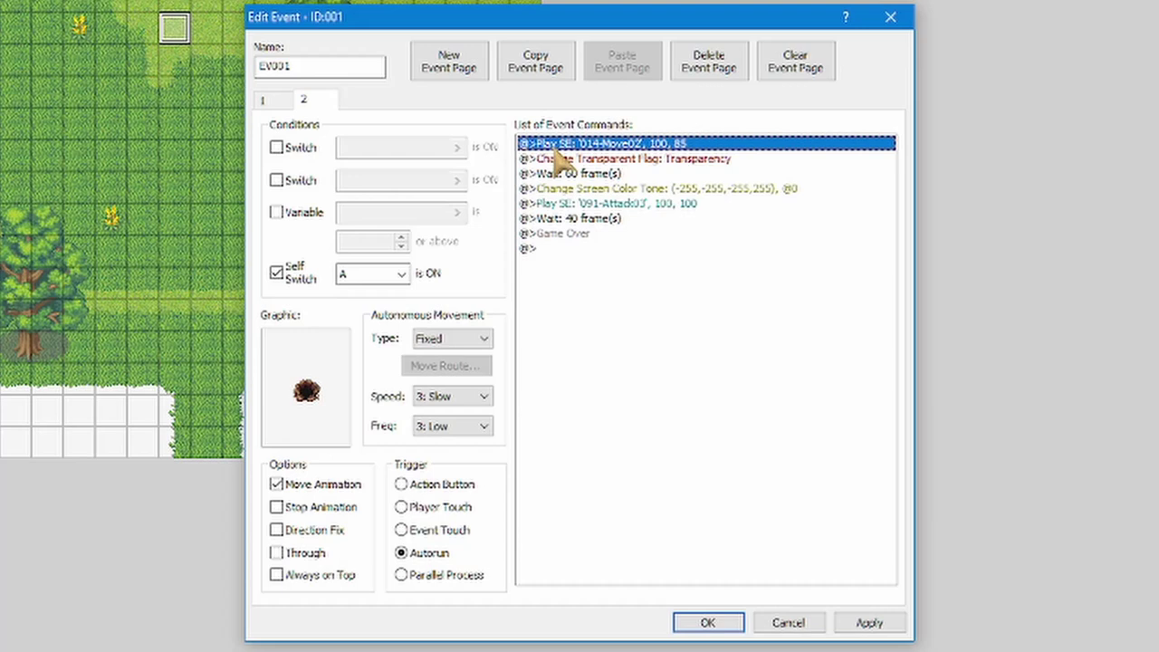
key(Return)
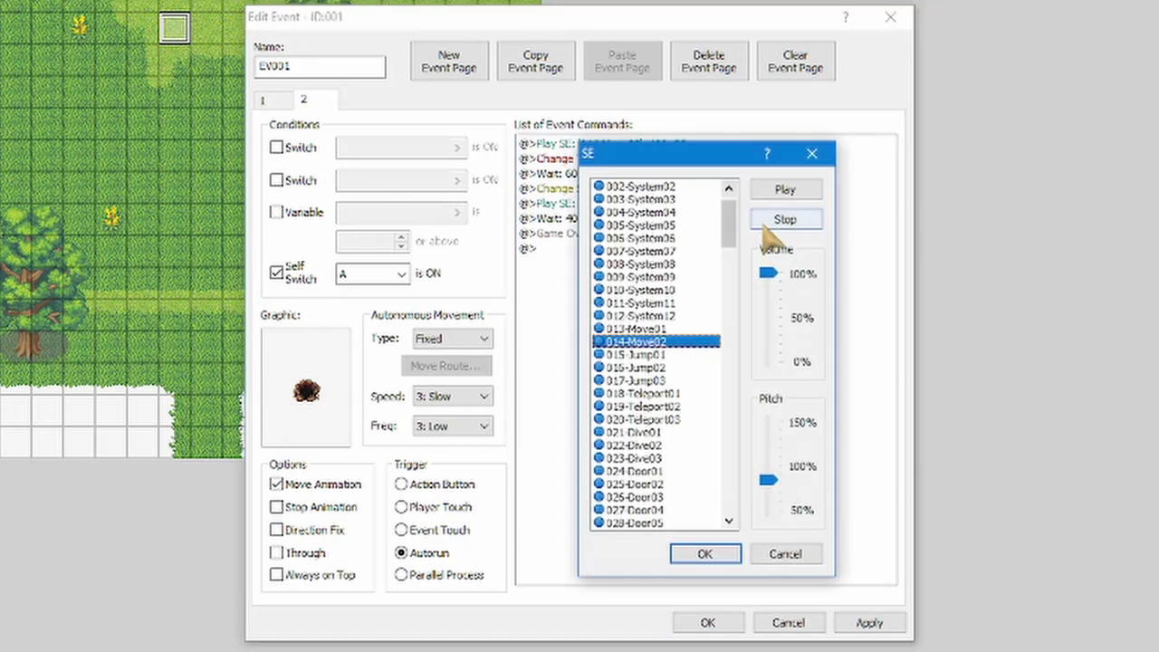
click(812, 192)
click(811, 153)
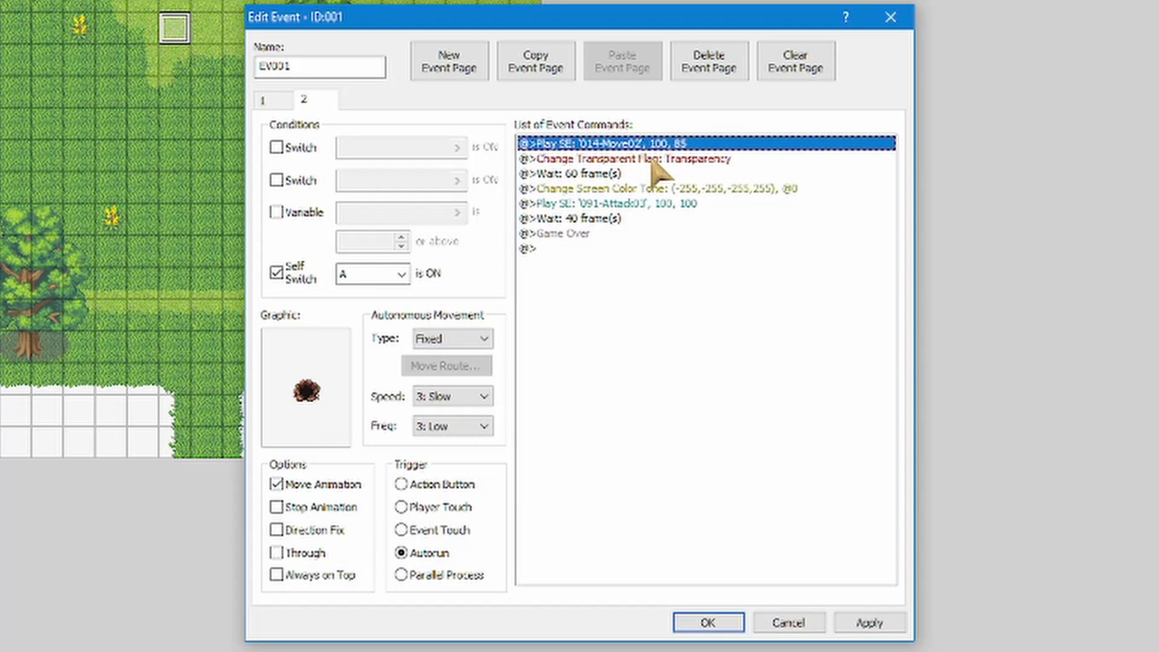
click(651, 161)
key(Return)
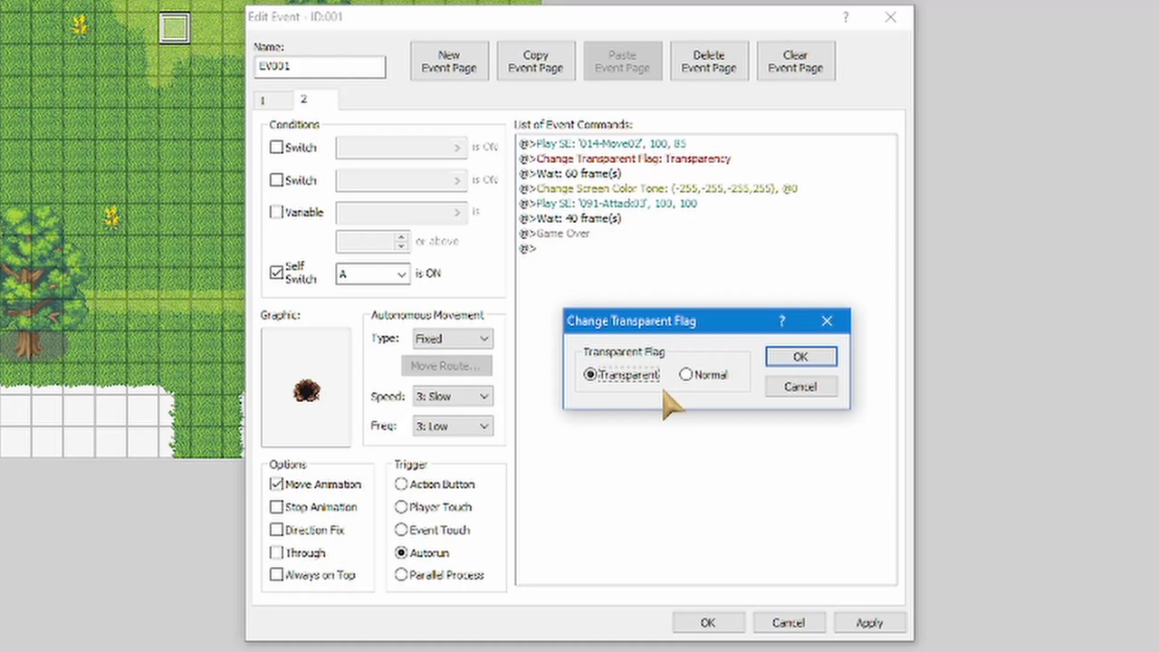
click(797, 386)
click(634, 173)
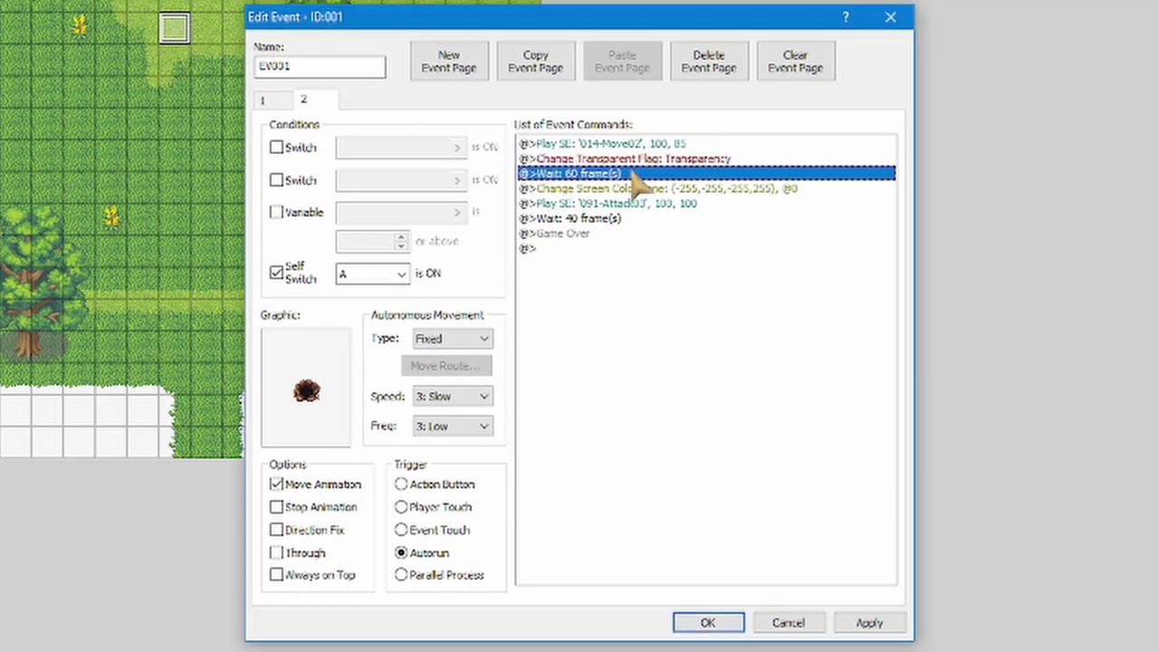
key(Return)
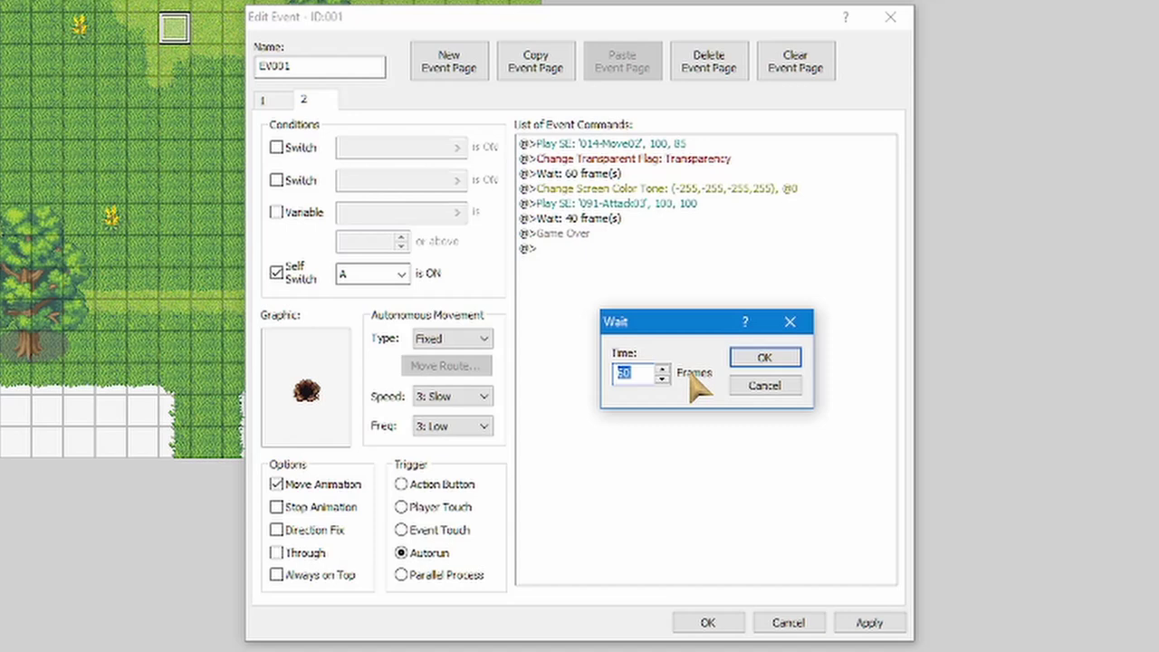
right_click(648, 374)
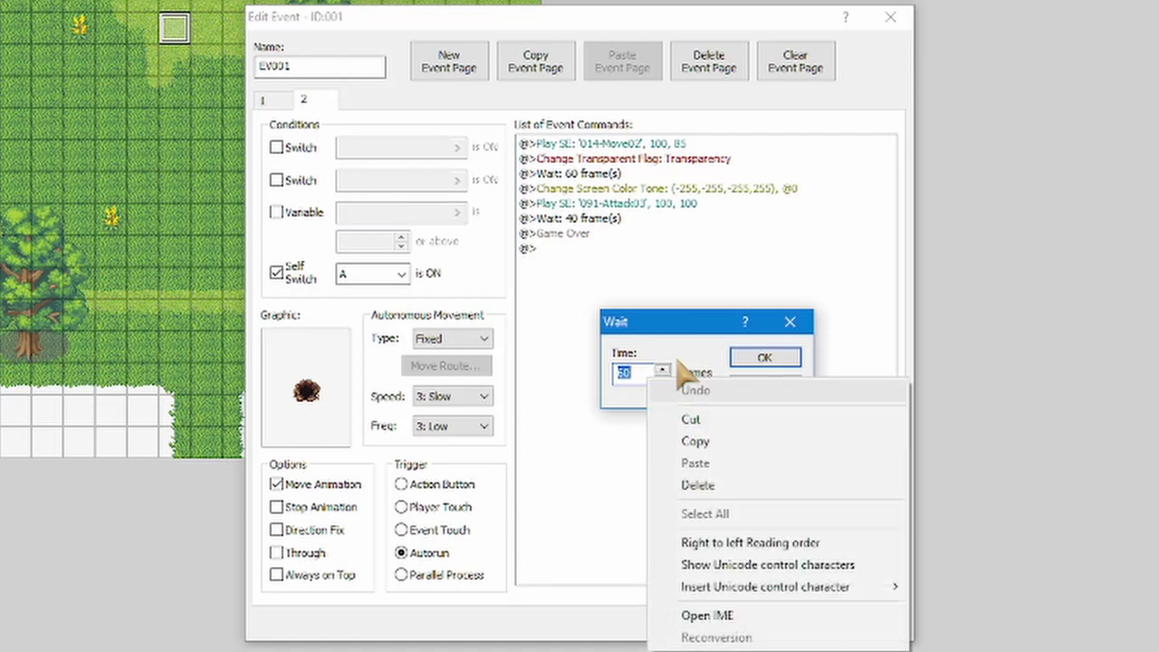
click(733, 339)
right_click(681, 344)
right_click(679, 373)
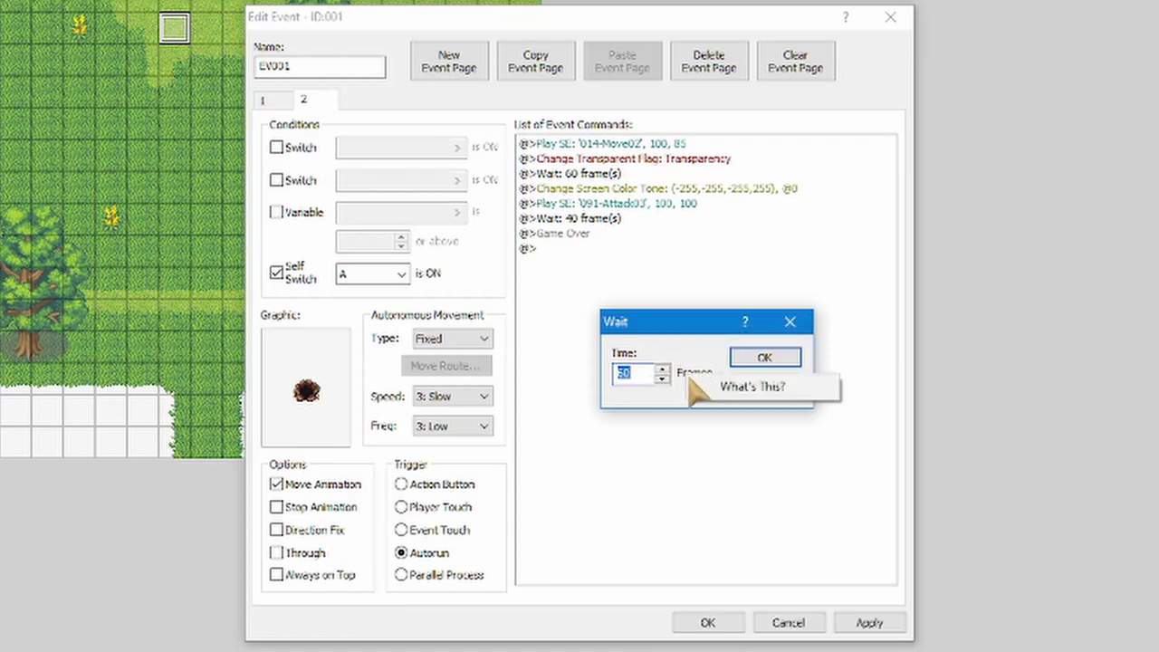
click(724, 390)
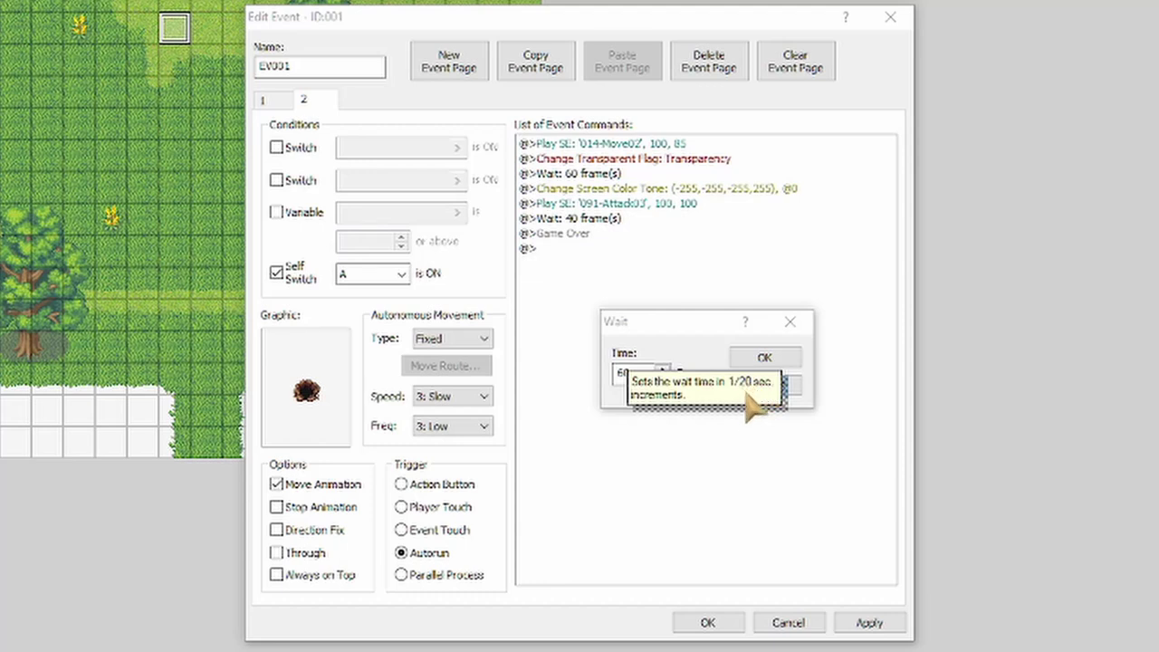
click(716, 356)
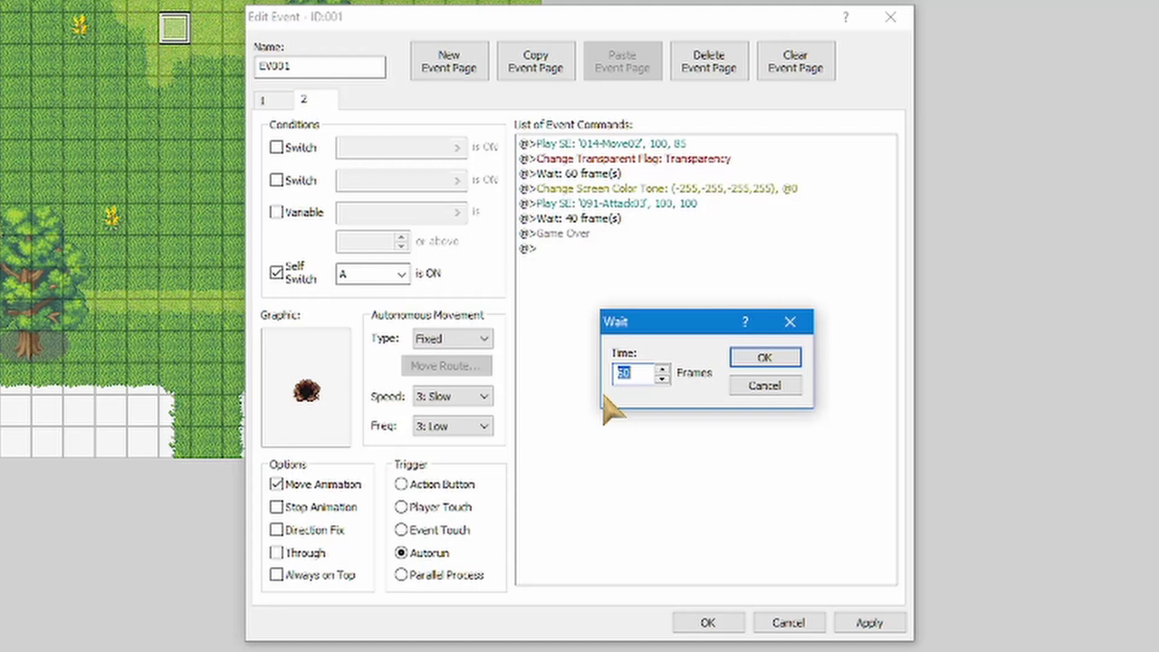
click(764, 386)
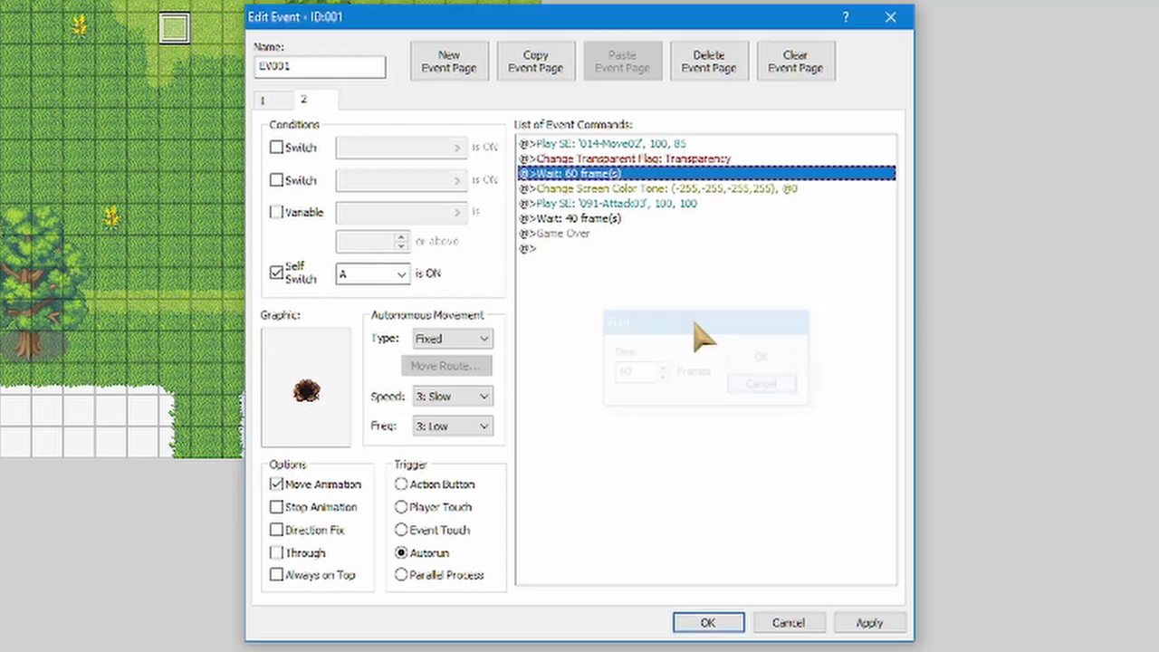
click(633, 190)
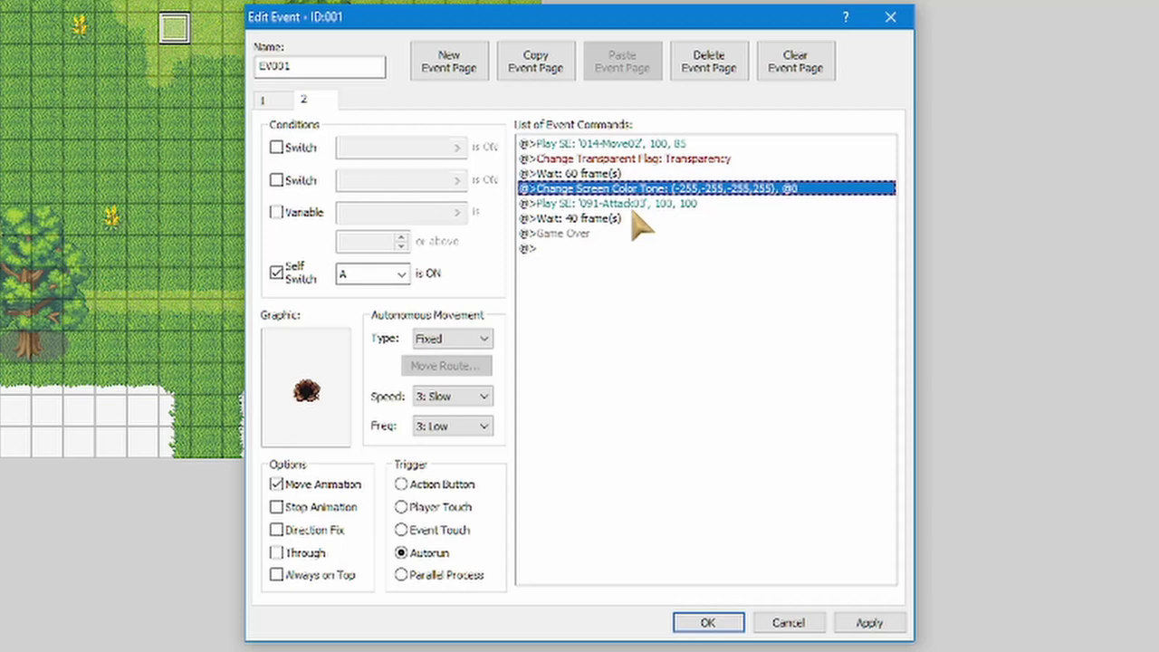
key(Return)
click(831, 462)
double_click(787, 190)
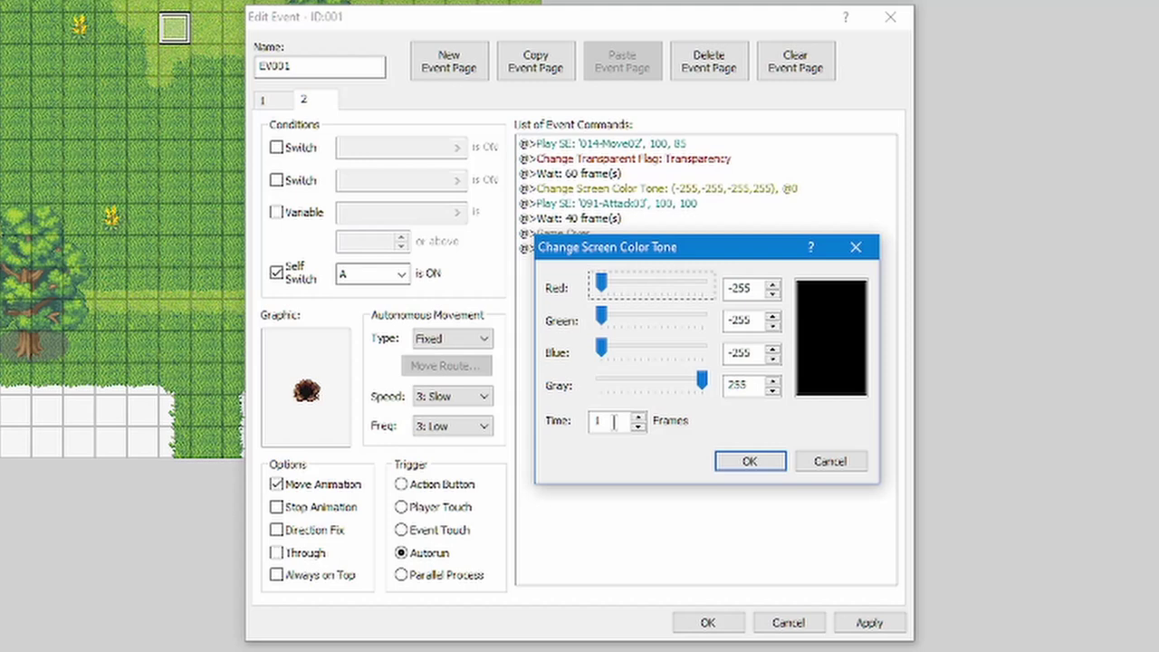
click(832, 461)
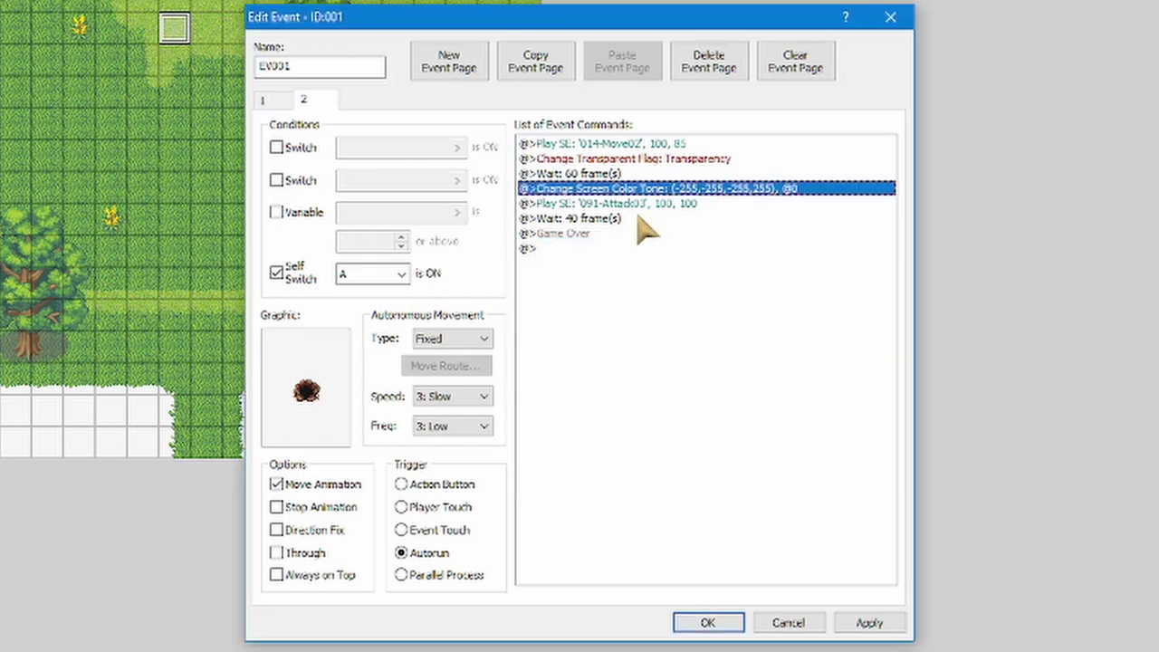
click(618, 206)
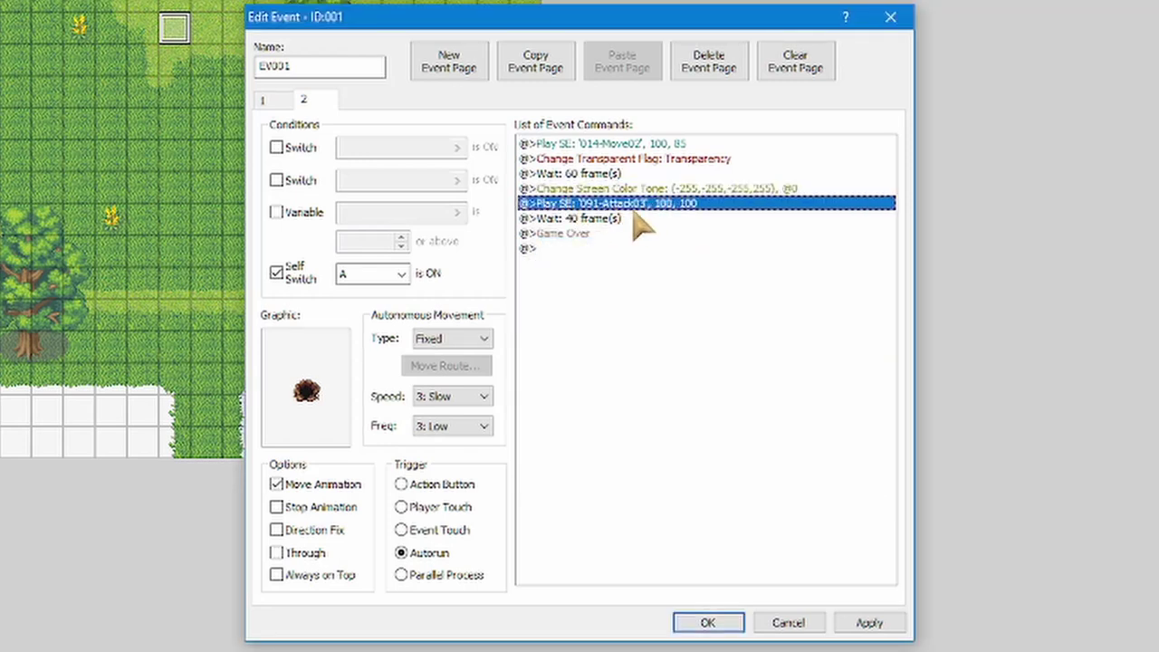
double_click(659, 204)
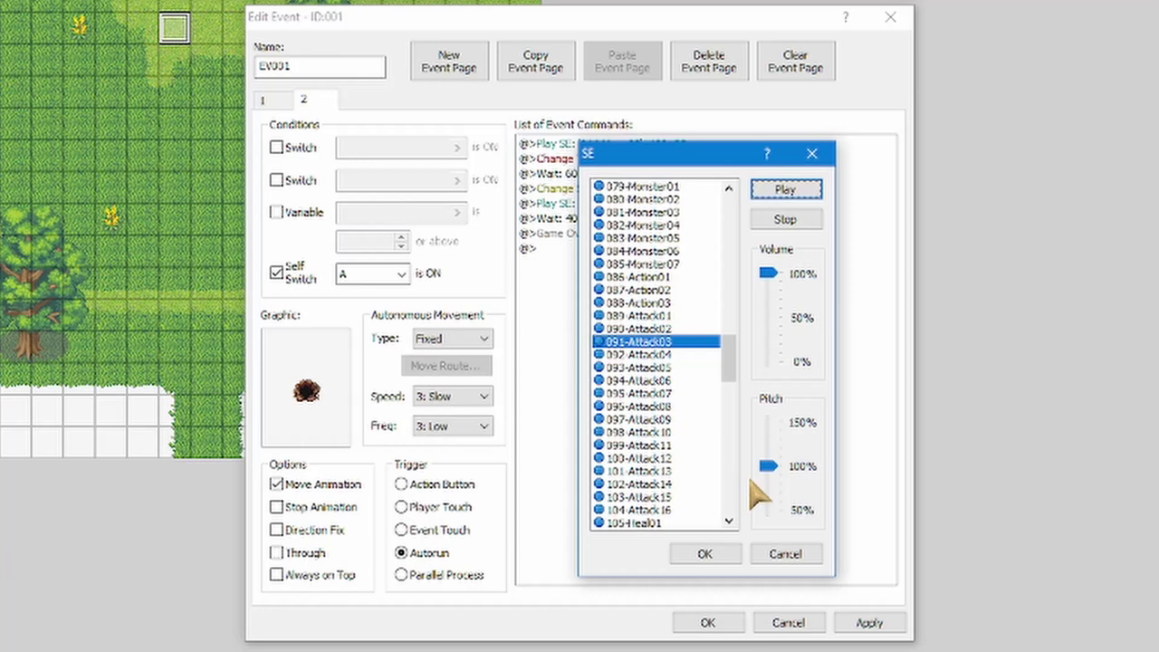
click(784, 554)
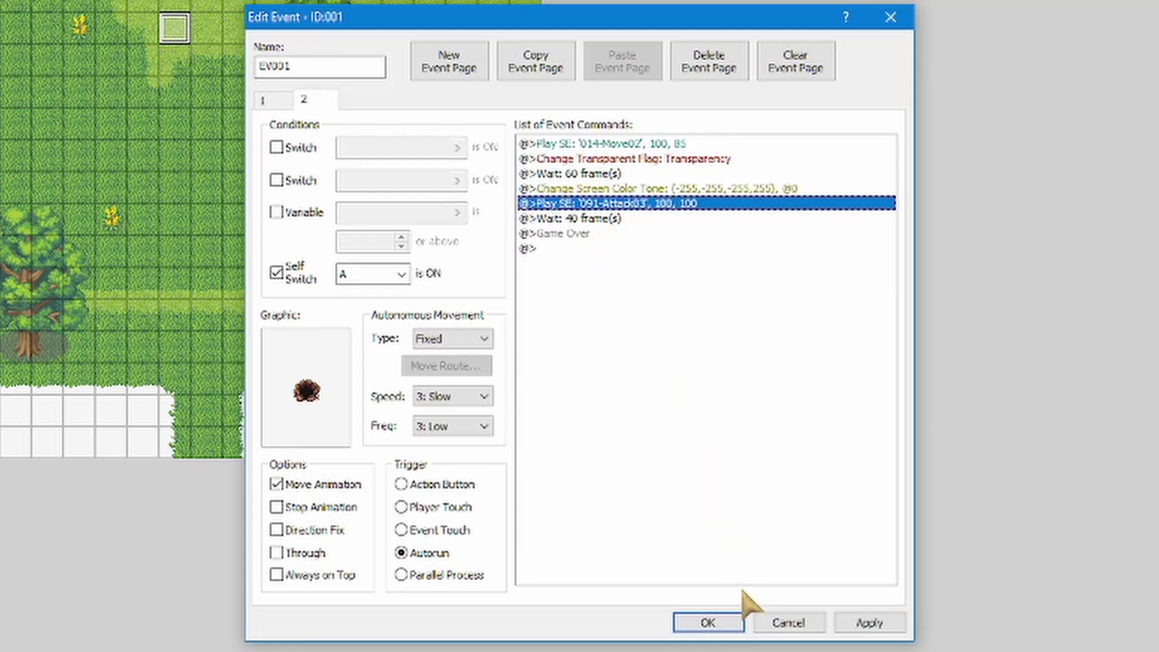
Step: Confirm the trap event, then playtest by walking the hero left and up onto the trap
click(706, 623)
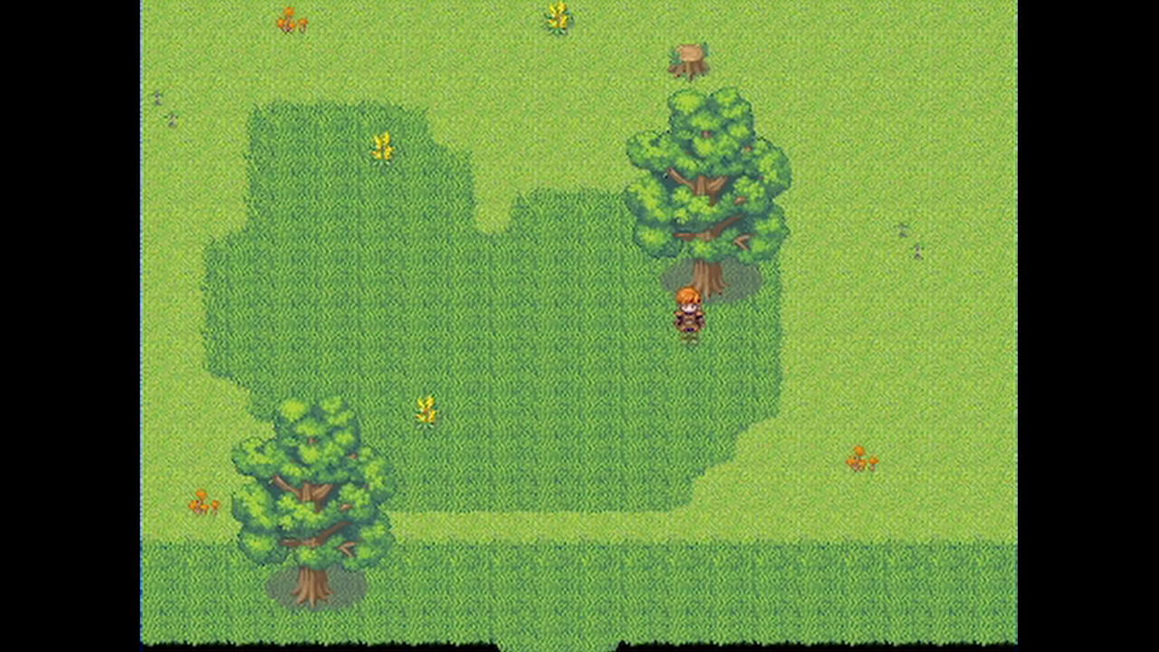
key(Left)
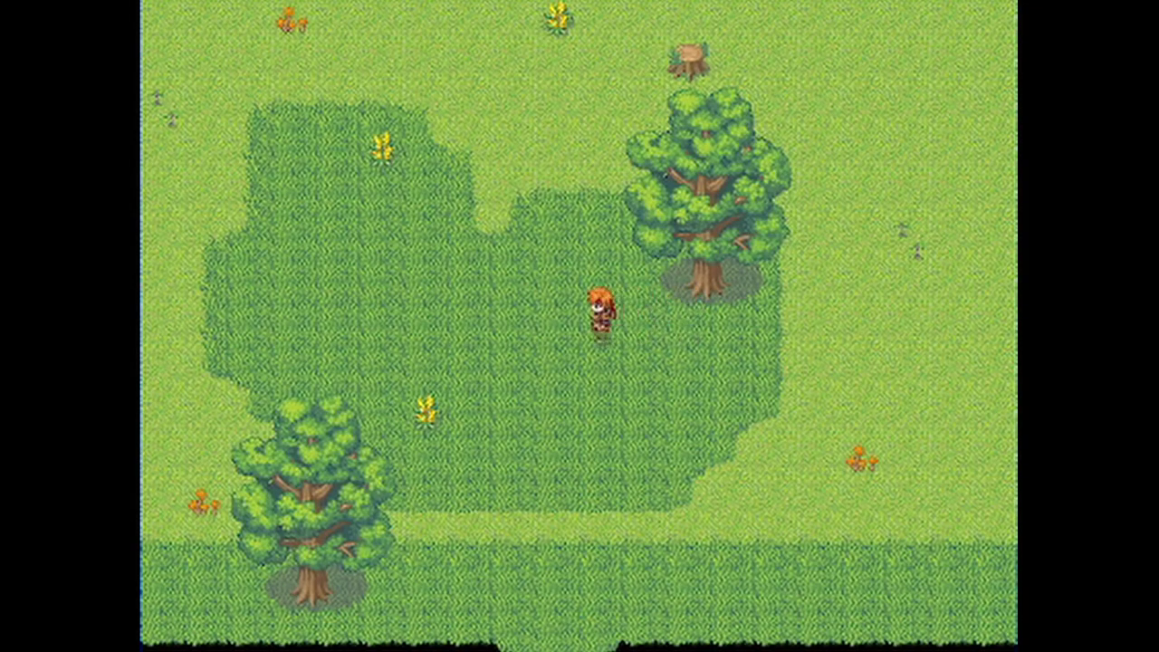
key(Up)
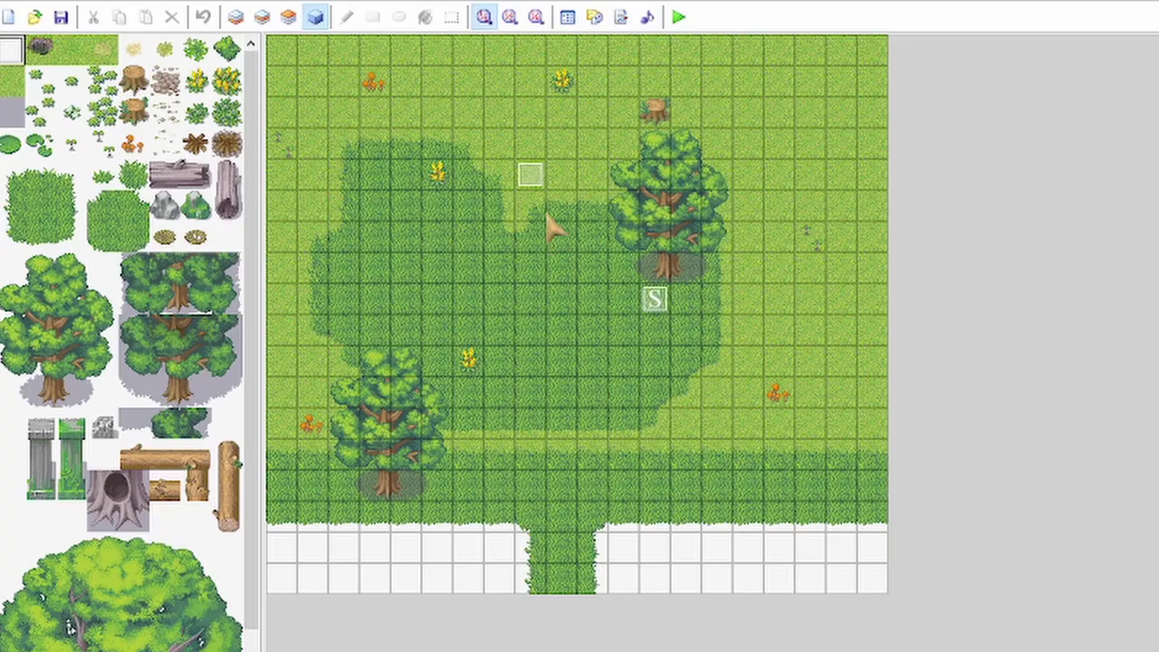
Step: Paste a copy of the trap event onto a grass square on the map
click(406, 237)
key(ctrl+v)
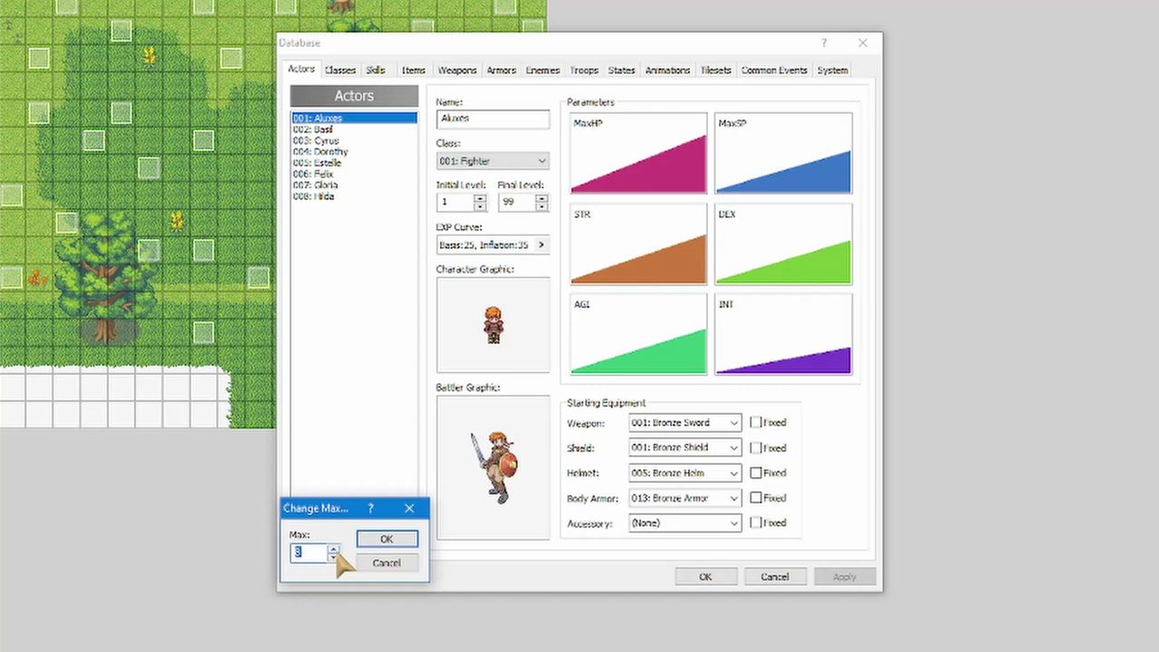
Step: Raise the actor maximum and set up actor 009 with the 039-Mage07 sprite and name 'Lucy'
click(385, 541)
click(308, 207)
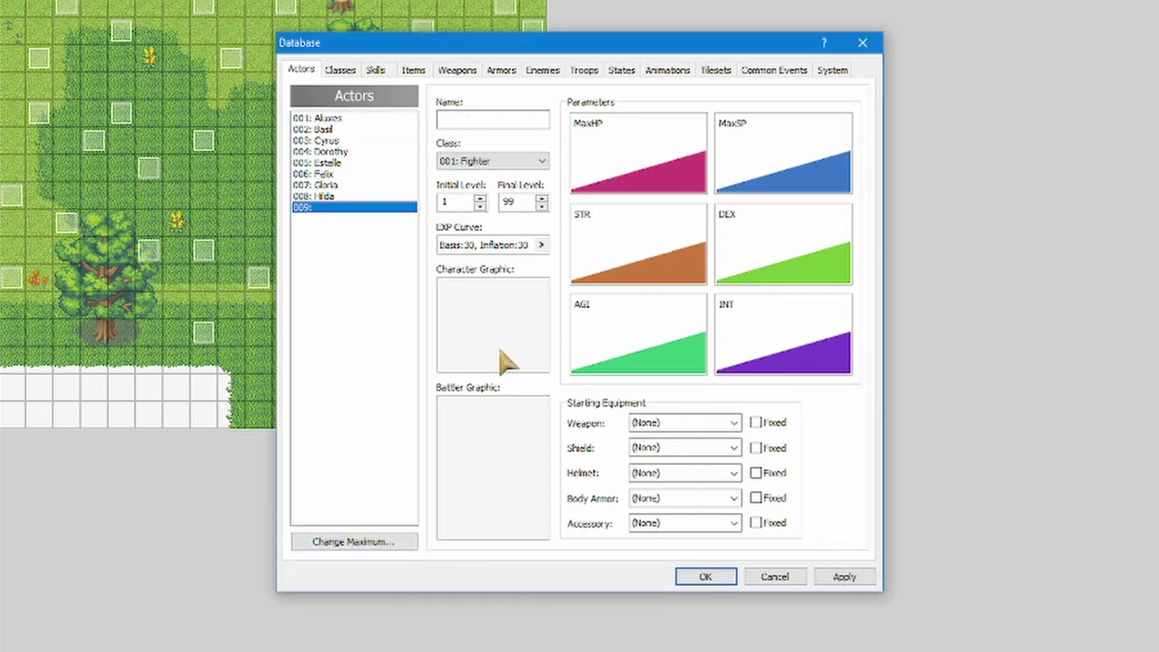
double_click(507, 360)
scroll(396, 367, down, 5)
click(399, 386)
click(713, 512)
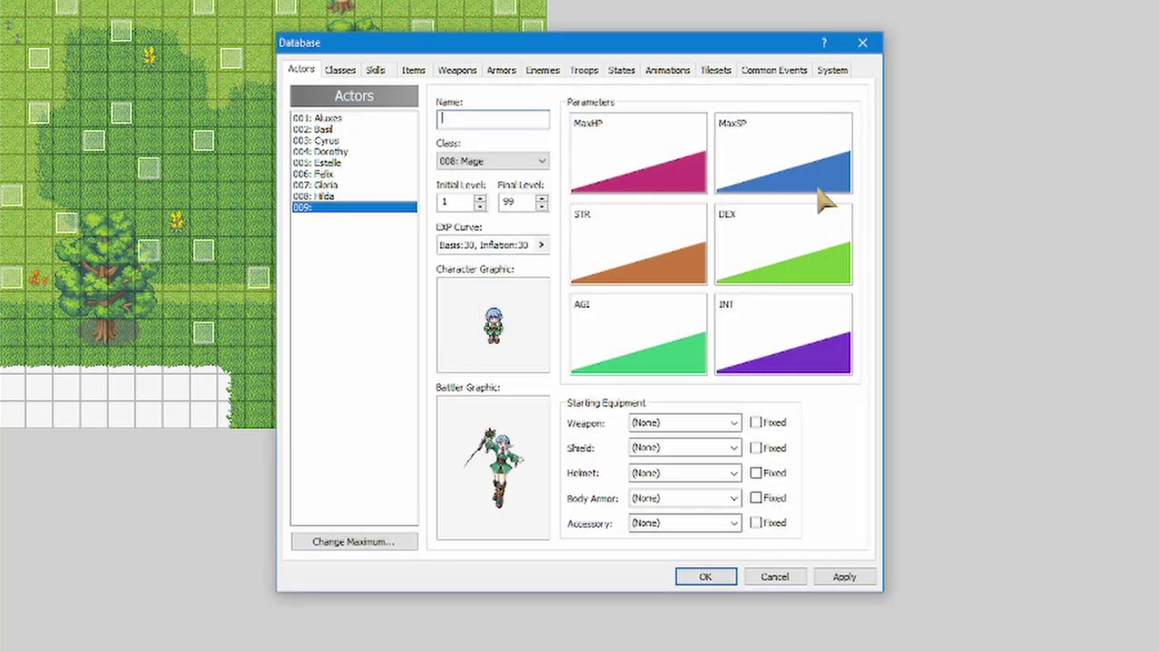
text(Lucy)
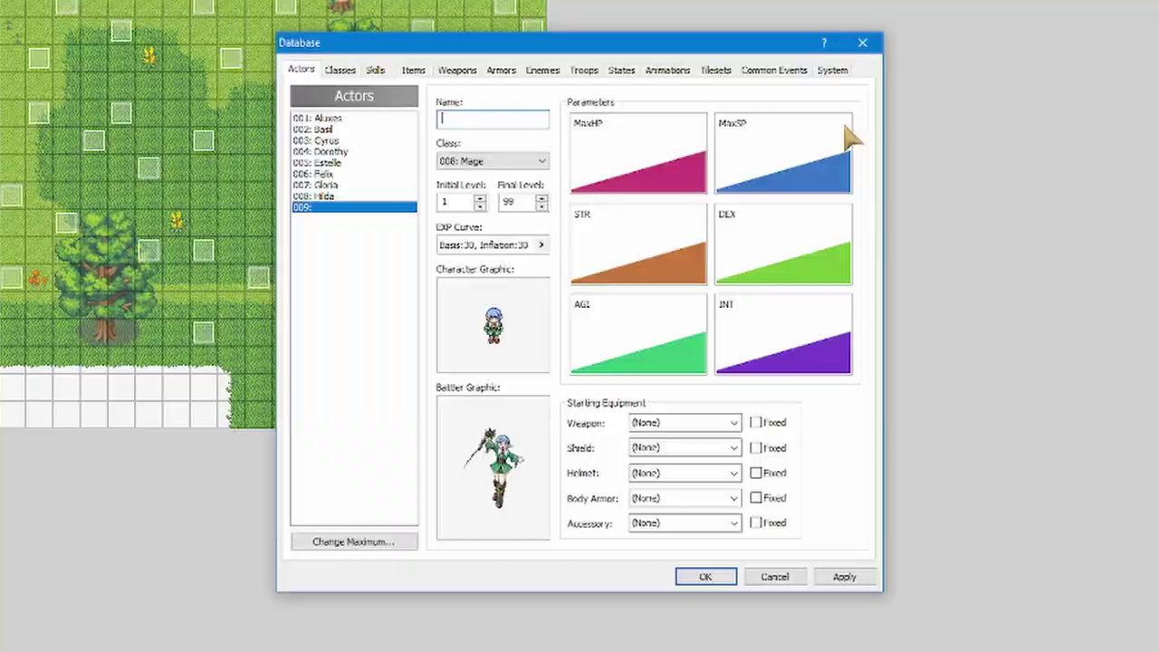